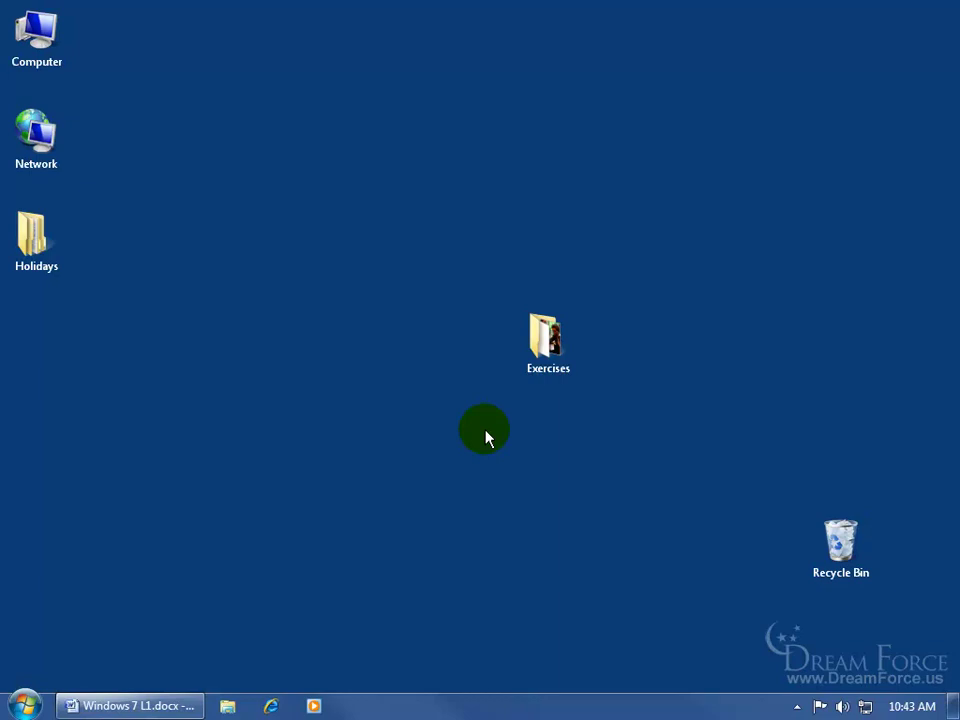
Open WordPad from the Accessories programs and enter "some text" in the blank document
{"action": "left_click", "coordinate": [24, 706]}
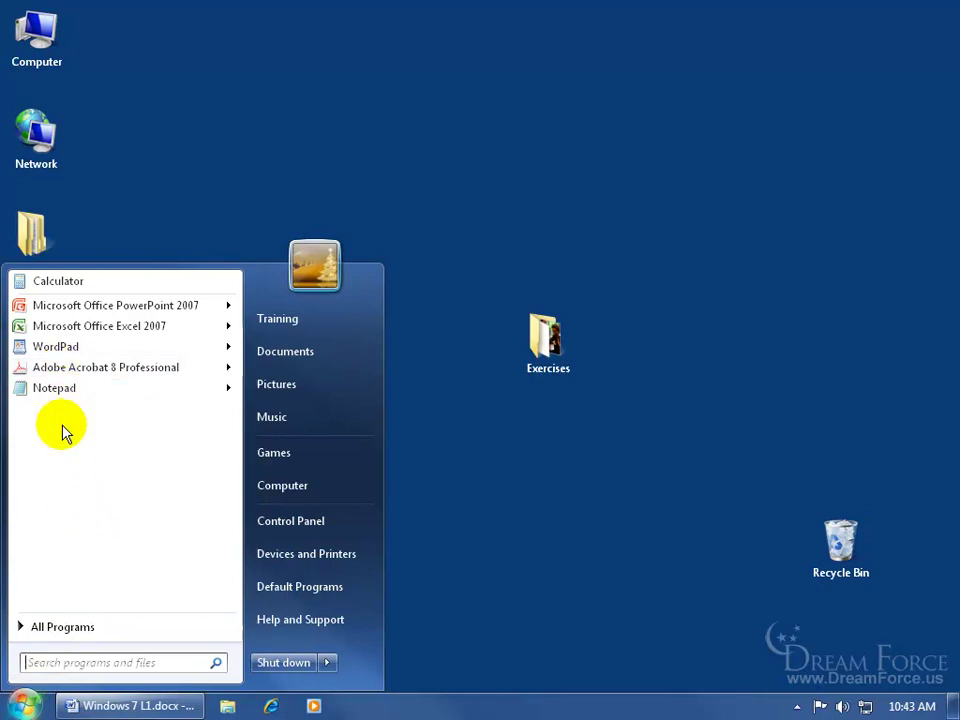
{"action": "left_click", "coordinate": [62, 627]}
{"action": "scroll", "coordinate": [232, 470], "scroll_direction": "up", "scroll_amount": 2}
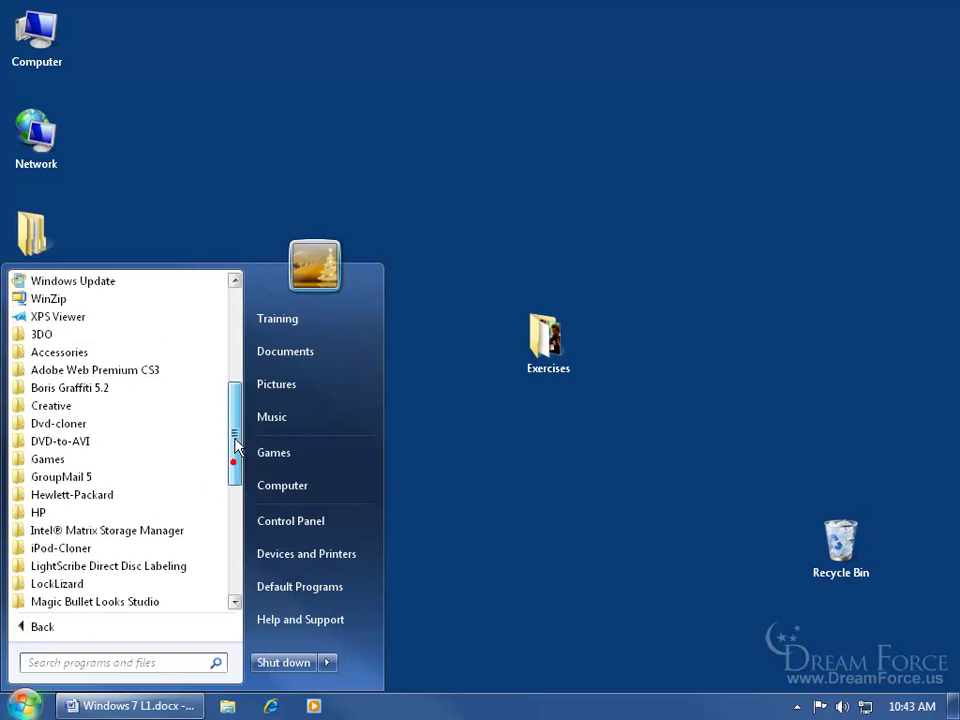
{"action": "left_click", "coordinate": [85, 370]}
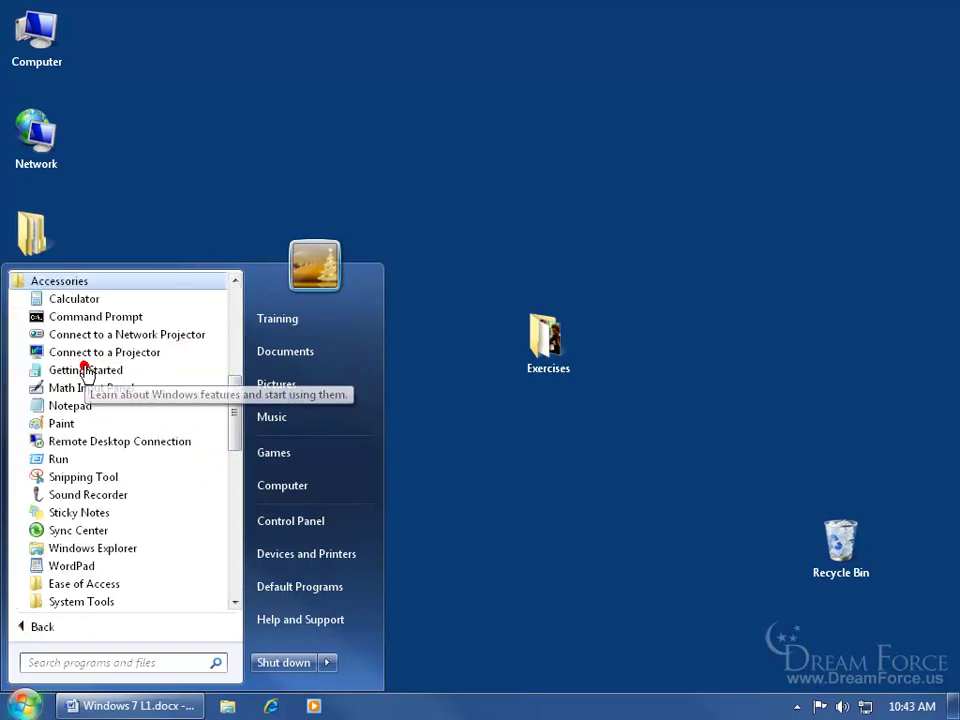
{"action": "left_click", "coordinate": [100, 567]}
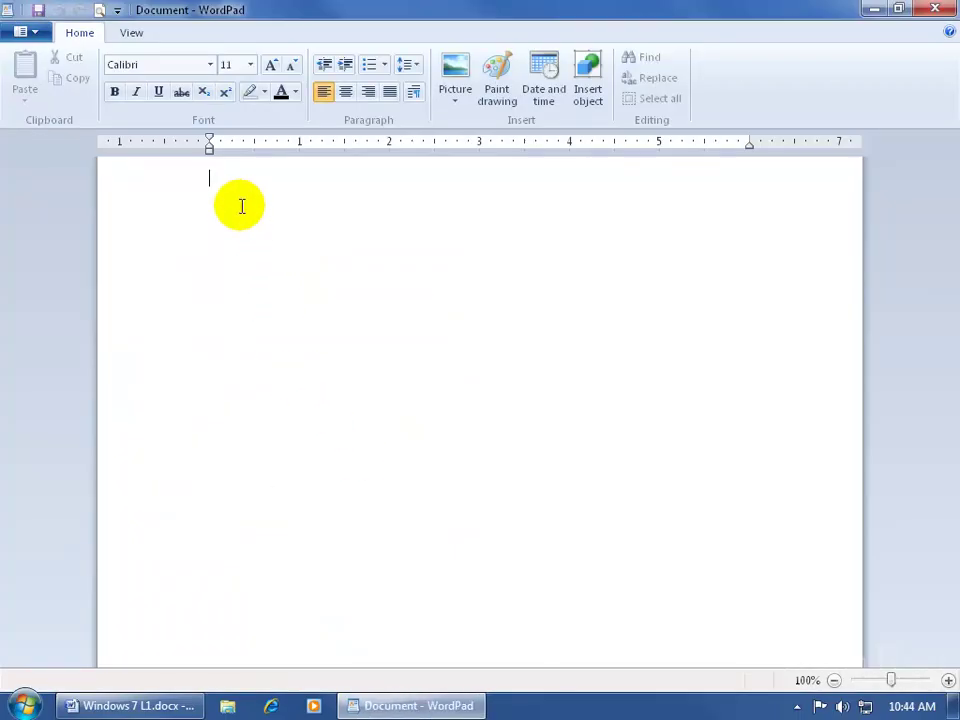
{"action": "type", "text": "some t"}
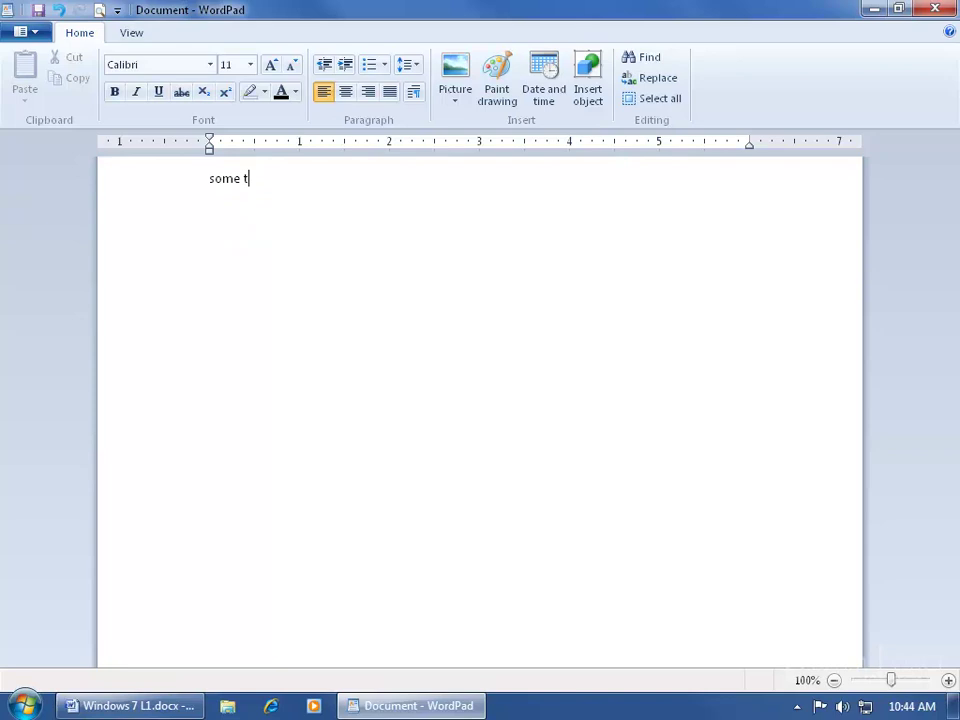
{"action": "type", "text": "ext"}
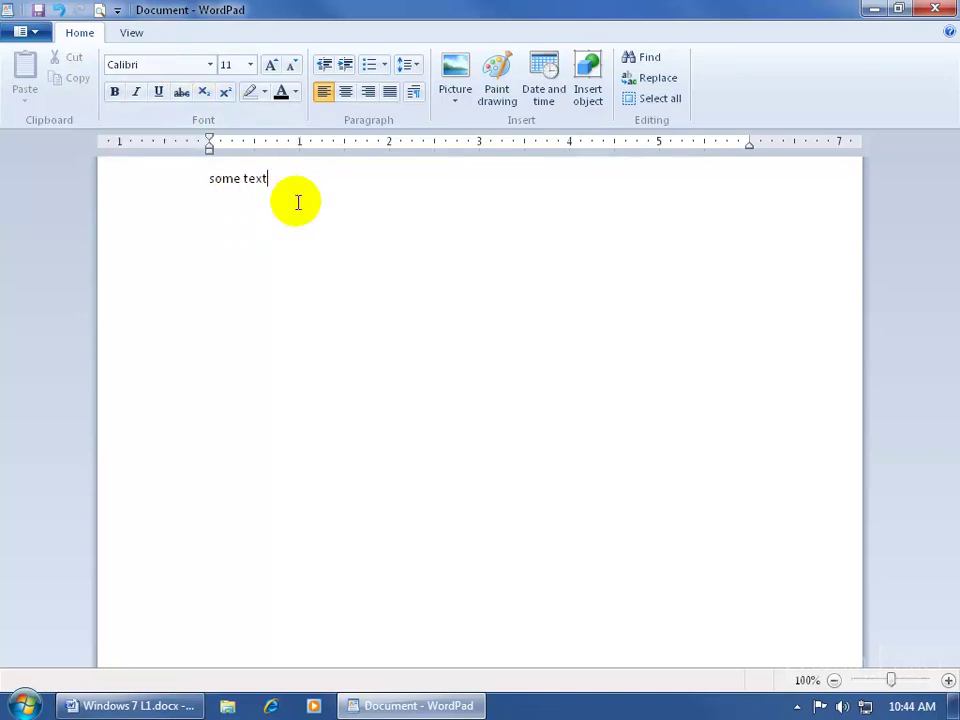
Change the font of "some text" to Broadway and deselect the text
{"action": "left_click_drag", "start_coordinate": [281, 180], "coordinate": [213, 186]}
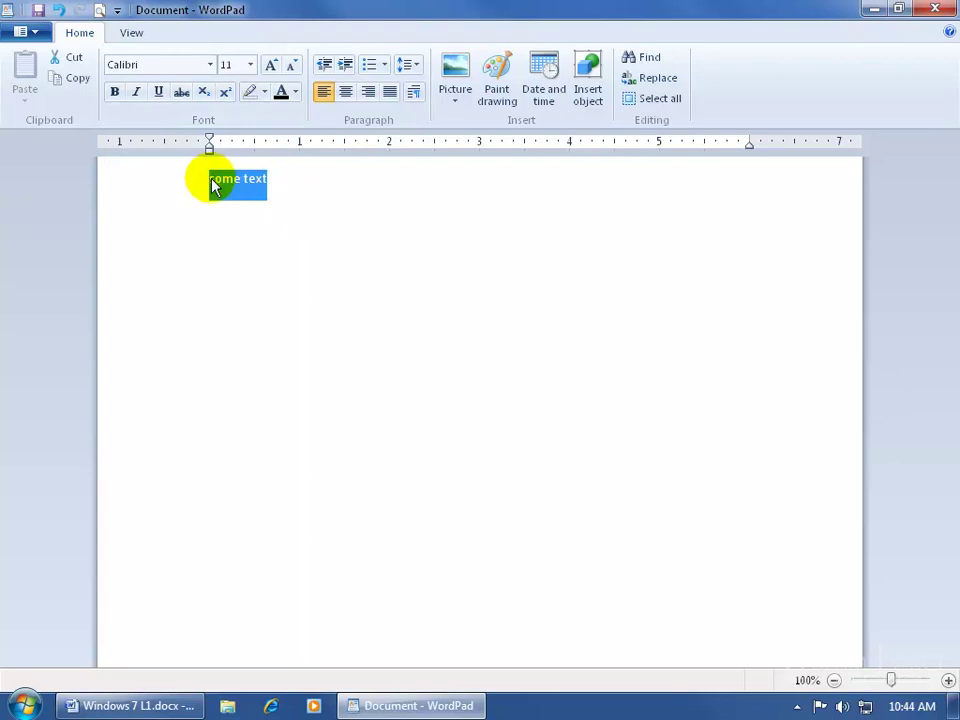
{"action": "left_click", "coordinate": [210, 65]}
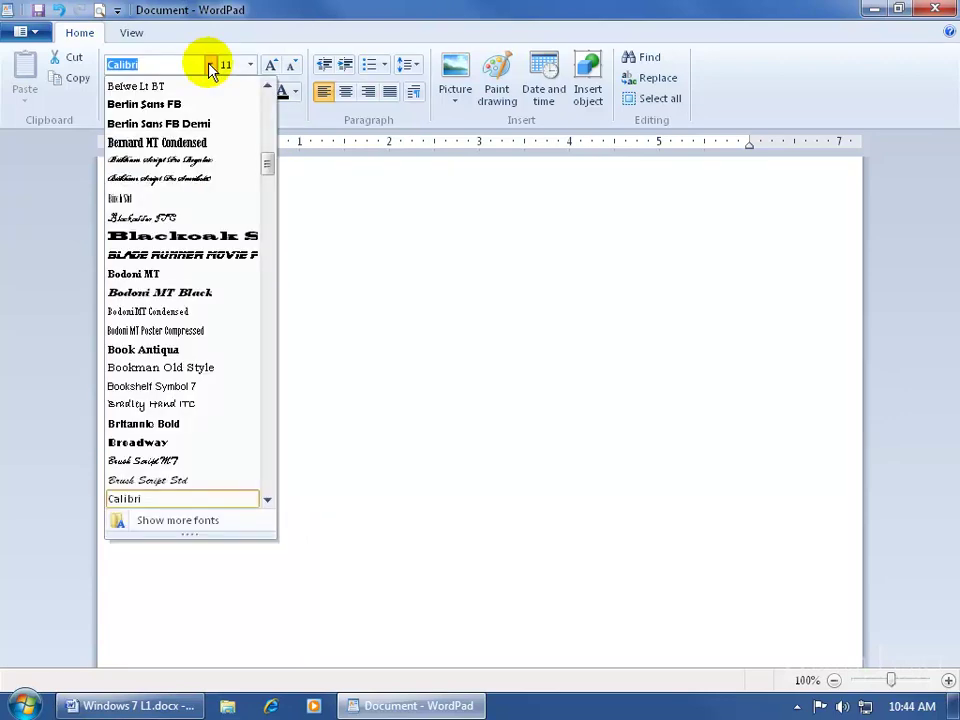
{"action": "left_click", "coordinate": [155, 443]}
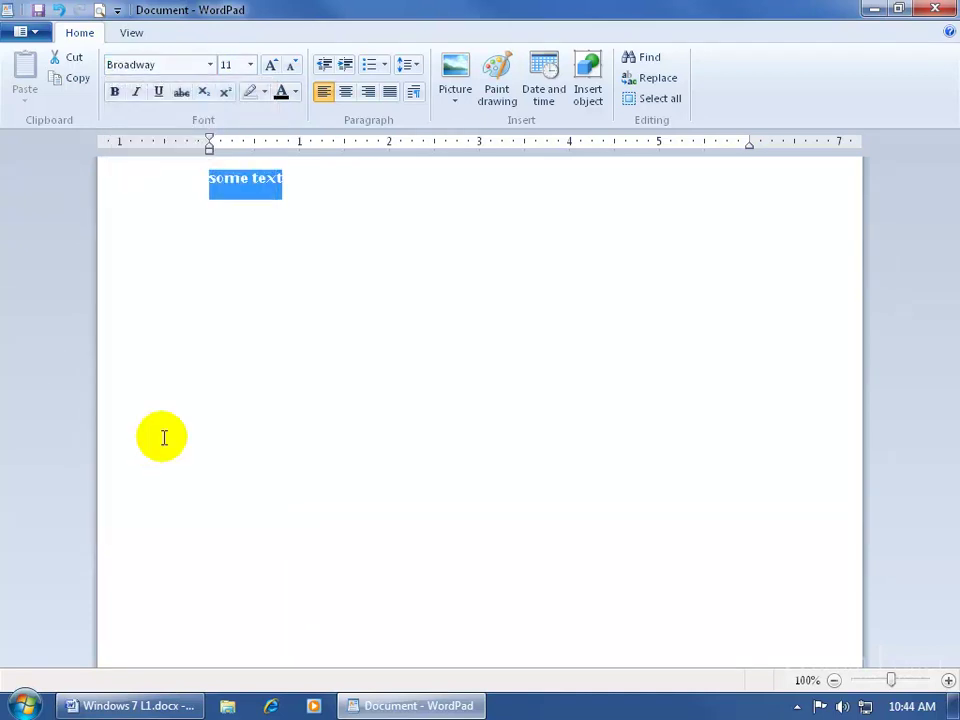
{"action": "left_click", "coordinate": [366, 229]}
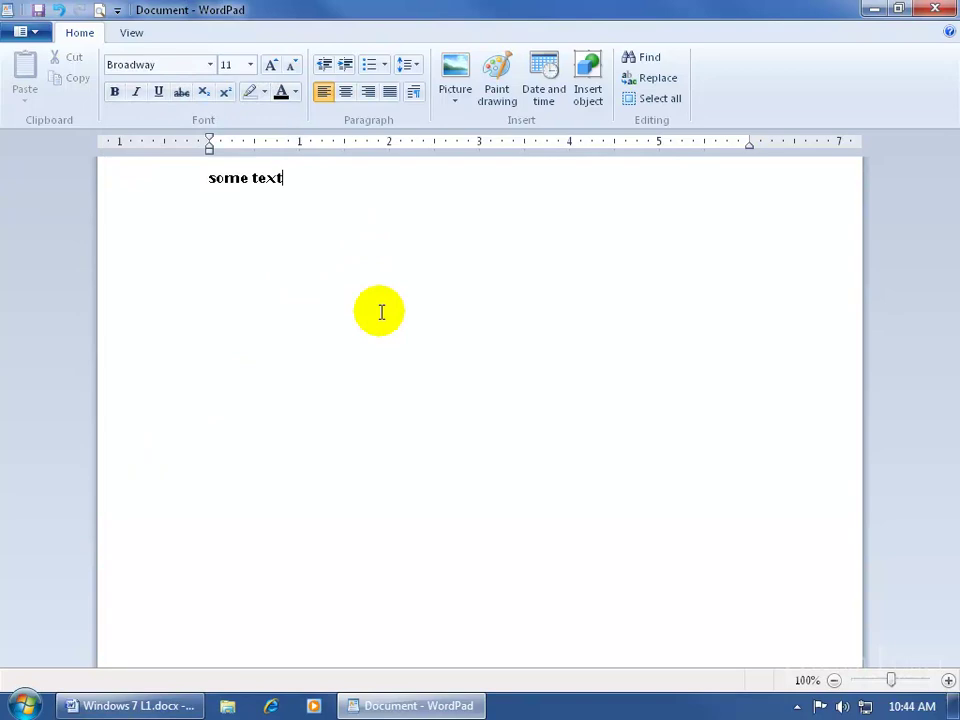
Browse the list of installed fonts available for the document, leaving the current font selected
{"action": "left_click", "coordinate": [214, 70]}
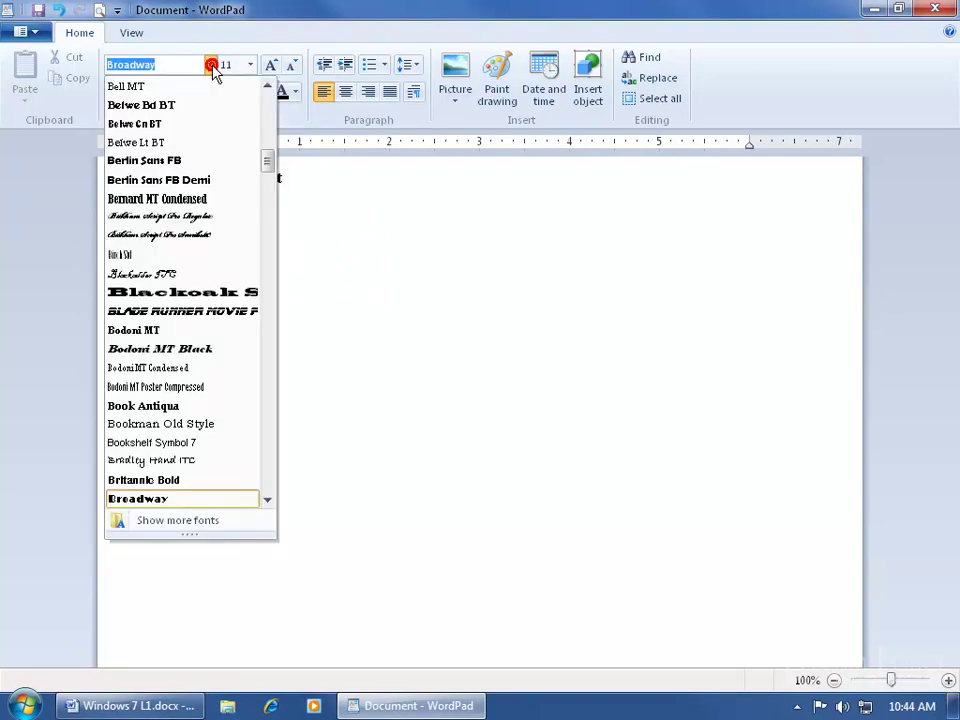
{"action": "left_click_drag", "start_coordinate": [268, 159], "coordinate": [270, 148]}
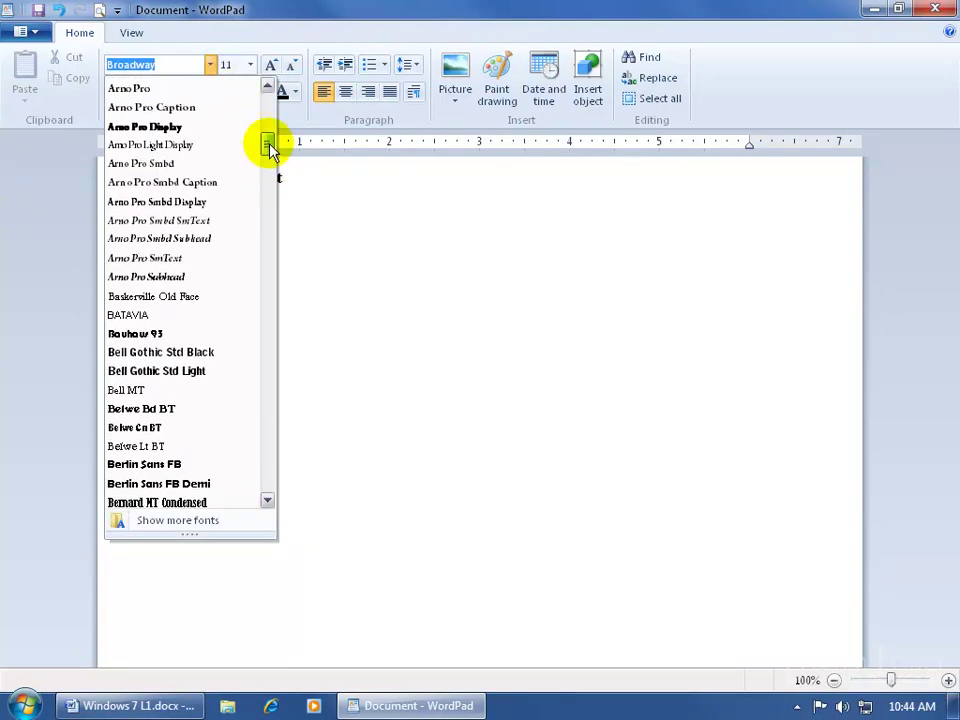
{"action": "left_click", "coordinate": [390, 189]}
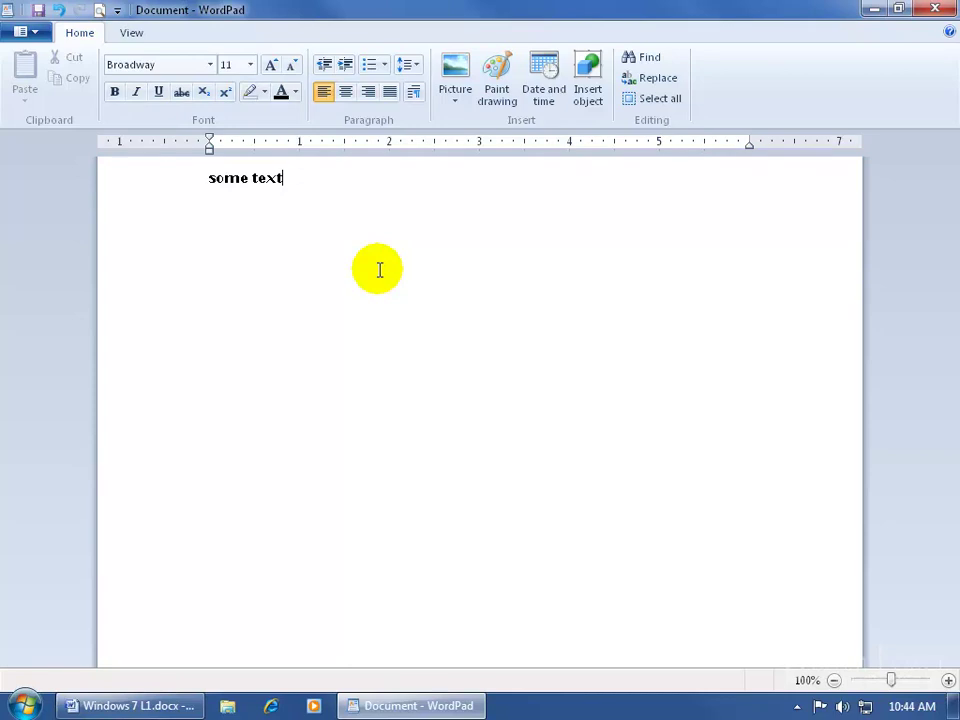
Close WordPad without saving and open the Fonts subfolder of the Exercises folder on the desktop
{"action": "left_click", "coordinate": [935, 10]}
{"action": "left_click", "coordinate": [520, 360]}
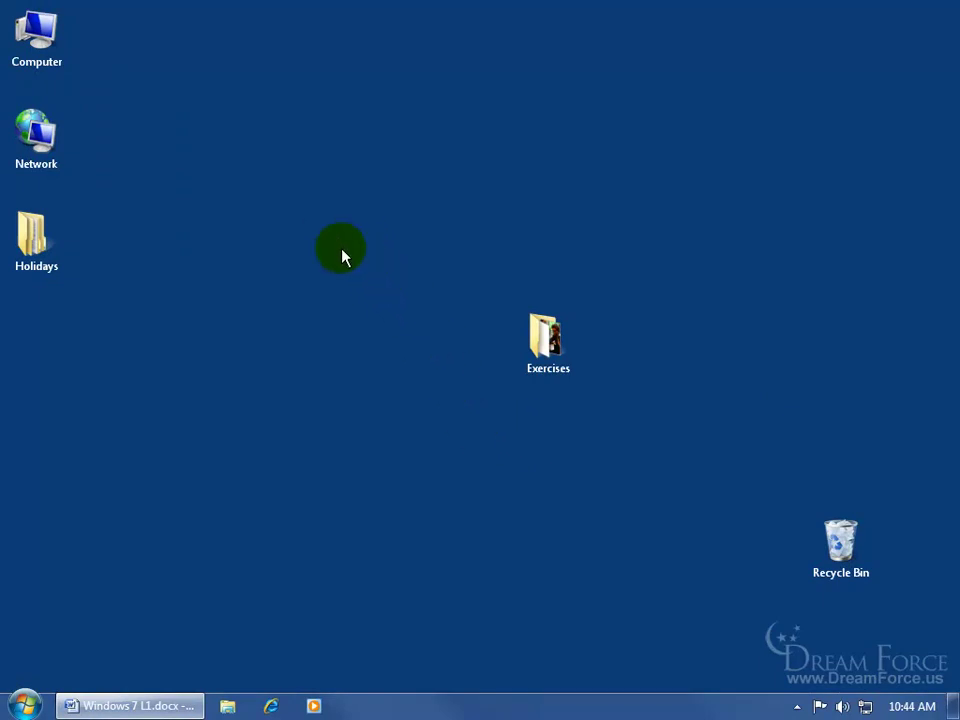
{"action": "double_click", "coordinate": [546, 340]}
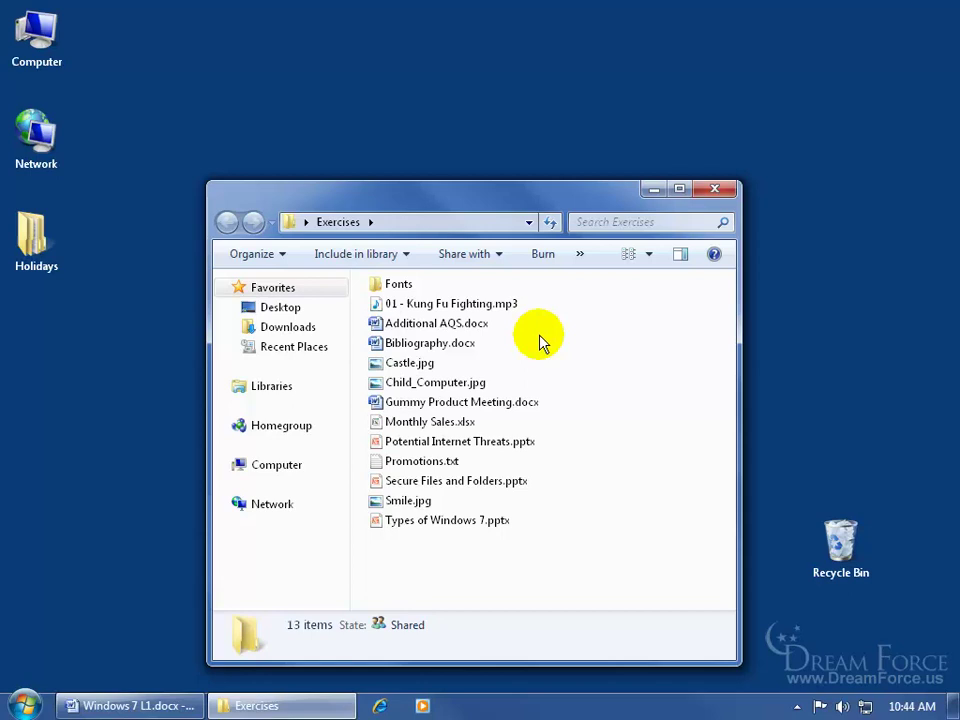
{"action": "double_click", "coordinate": [405, 284]}
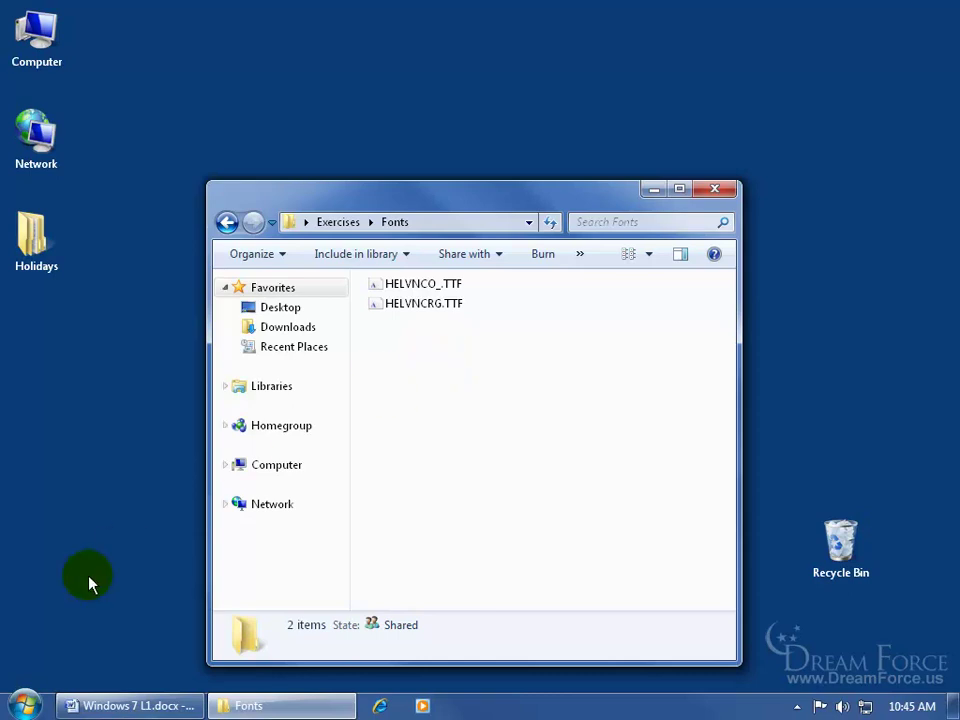
Open the Control Panel in a maximized window and go to Fonts under Appearance and Personalization
{"action": "left_click", "coordinate": [25, 705]}
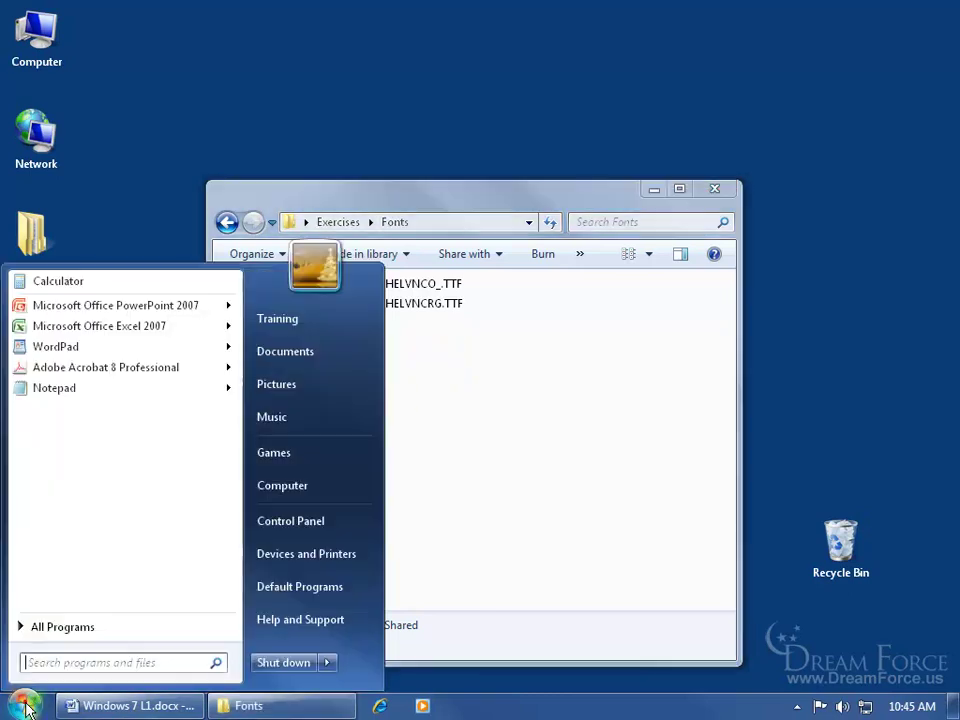
{"action": "left_click", "coordinate": [318, 524]}
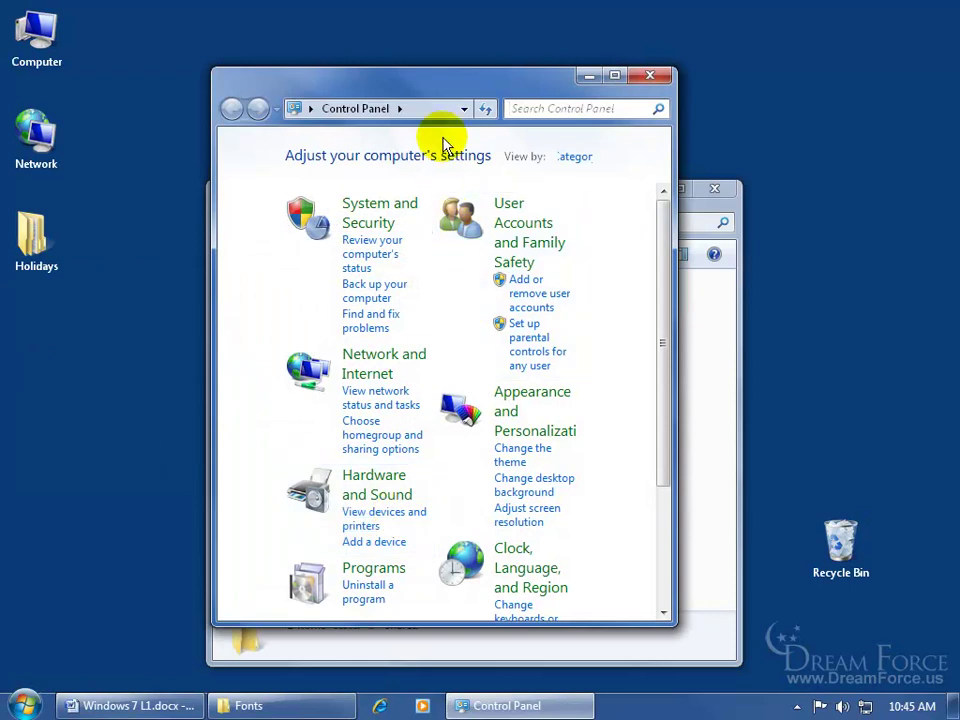
{"action": "double_click", "coordinate": [442, 86]}
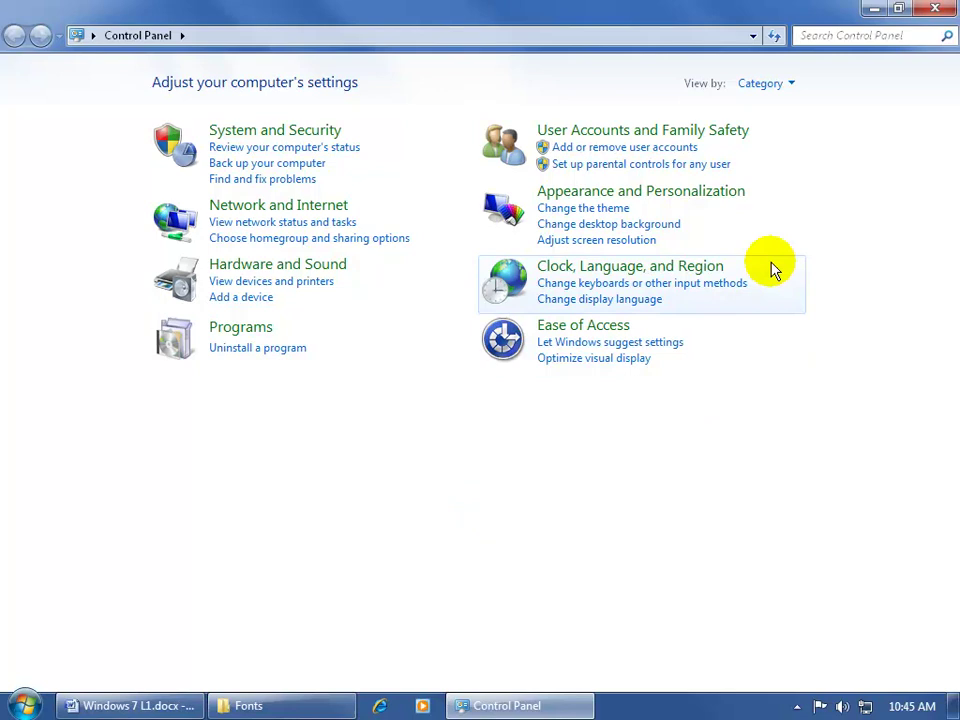
{"action": "left_click", "coordinate": [724, 203]}
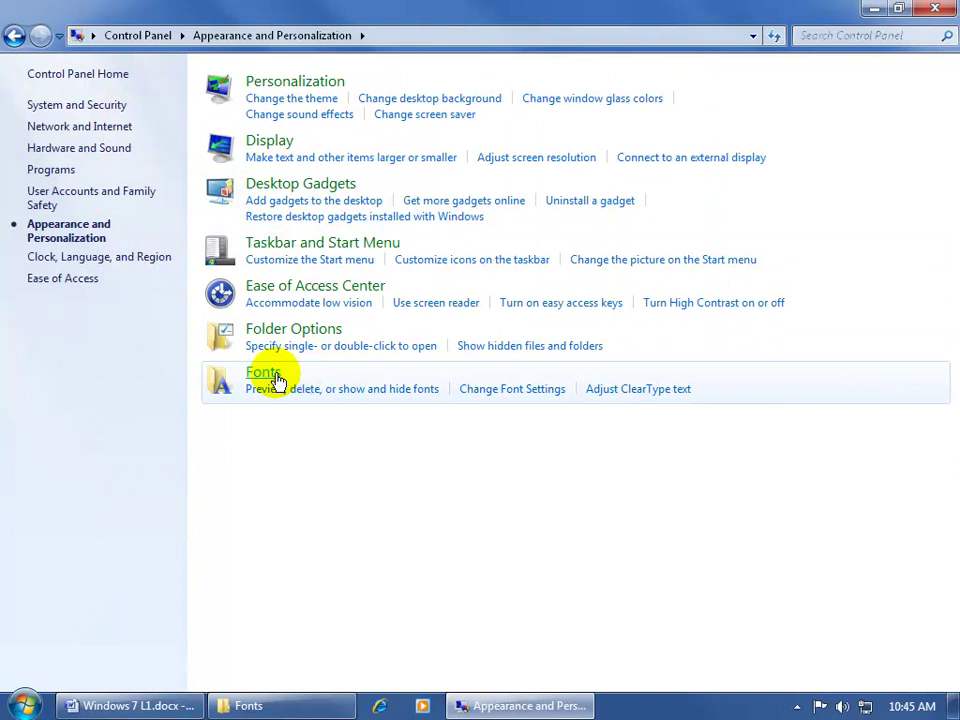
{"action": "left_click", "coordinate": [273, 376]}
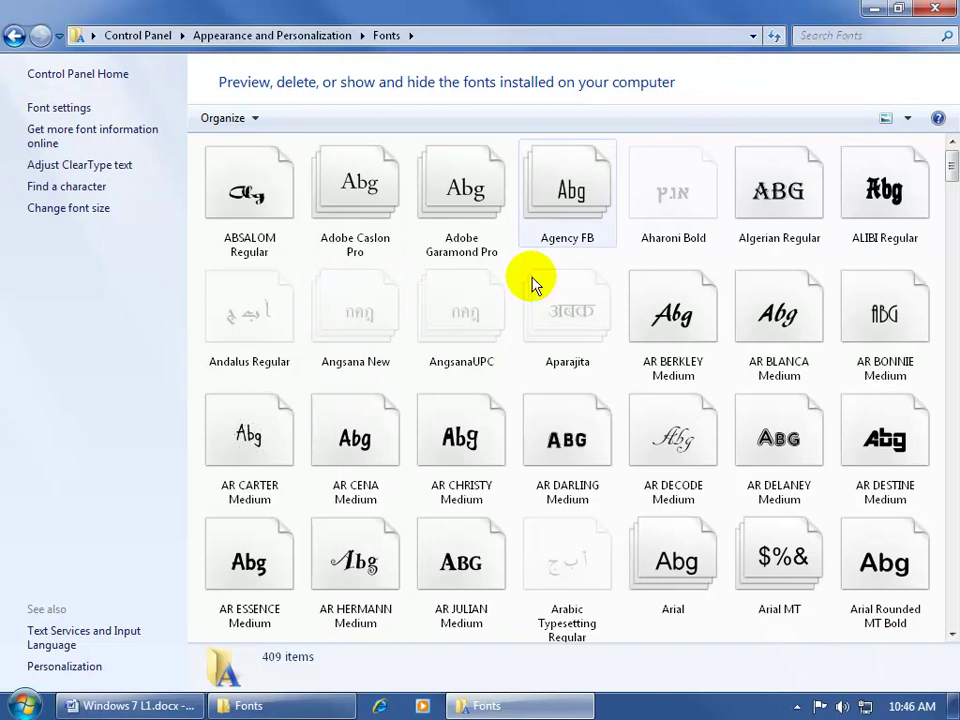
Arrange the Exercises Fonts folder window and the restored Control Panel Fonts window side by side
{"action": "left_click", "coordinate": [308, 706]}
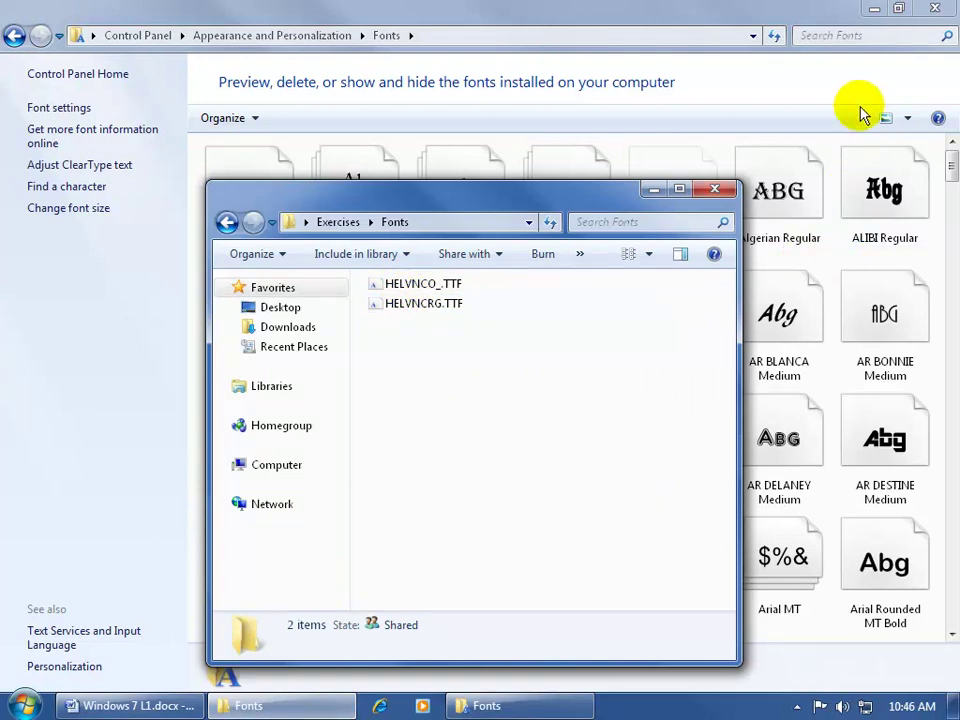
{"action": "left_click", "coordinate": [899, 10]}
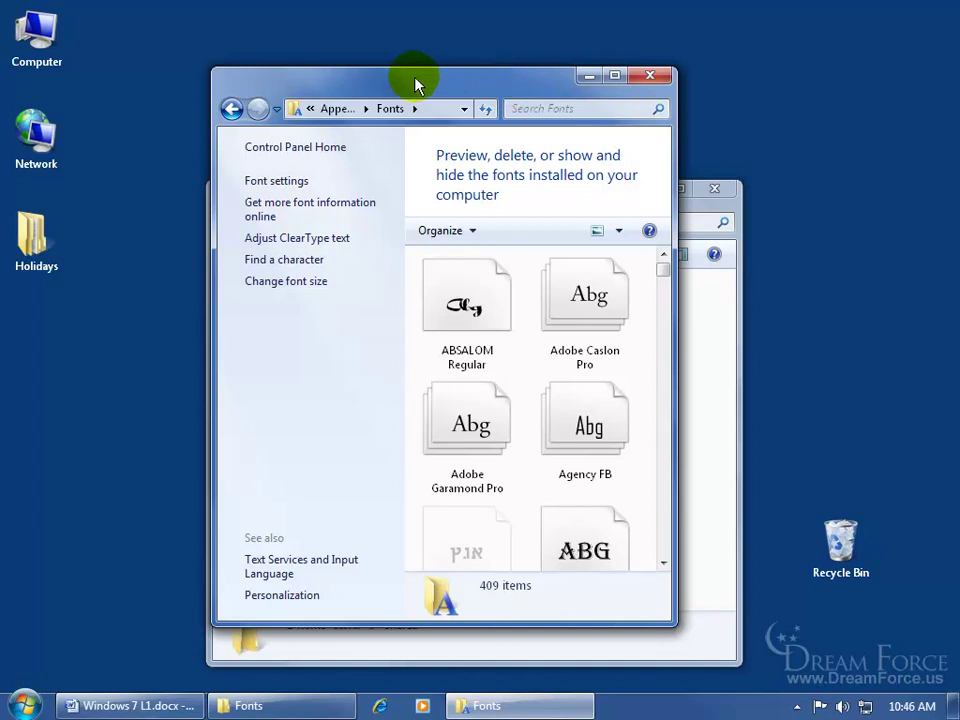
{"action": "left_click_drag", "start_coordinate": [416, 85], "coordinate": [722, 60]}
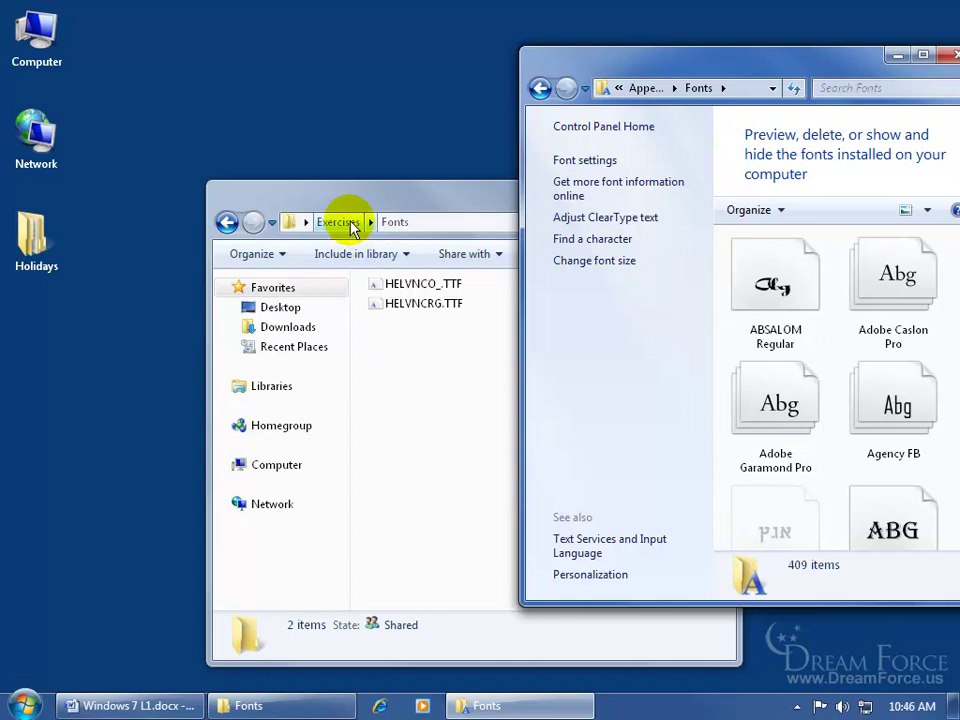
{"action": "left_click_drag", "start_coordinate": [443, 203], "coordinate": [236, 88]}
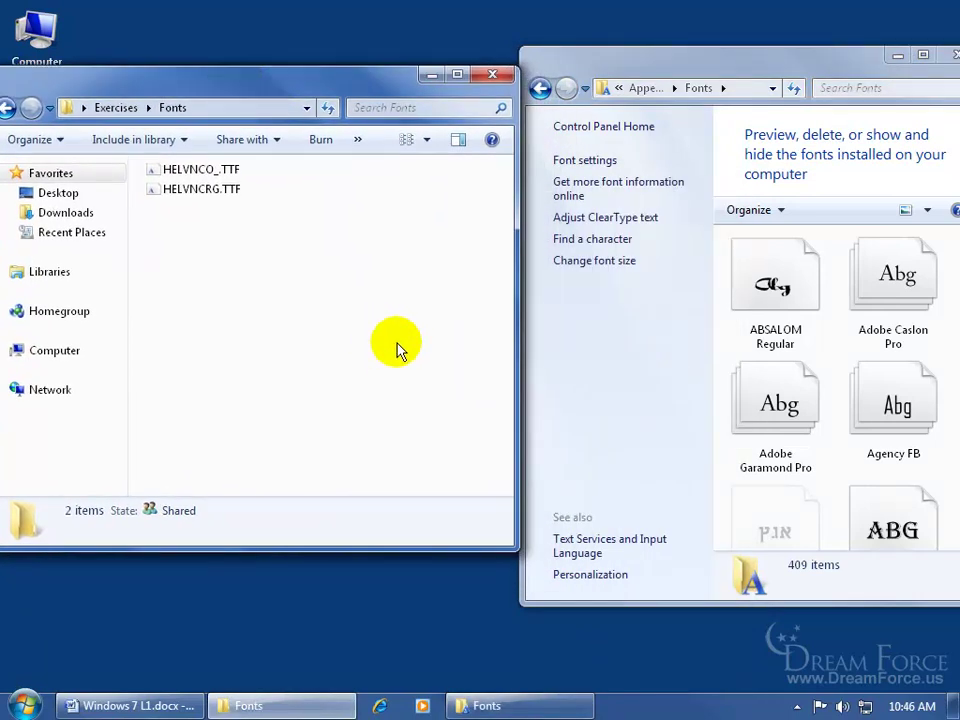
Copy HELVNCO_.TTF and HELVNCRG.TTF from the Exercises Fonts folder into the Control Panel Fonts folder, declining to replace the installed versions
{"action": "left_click", "coordinate": [205, 190]}
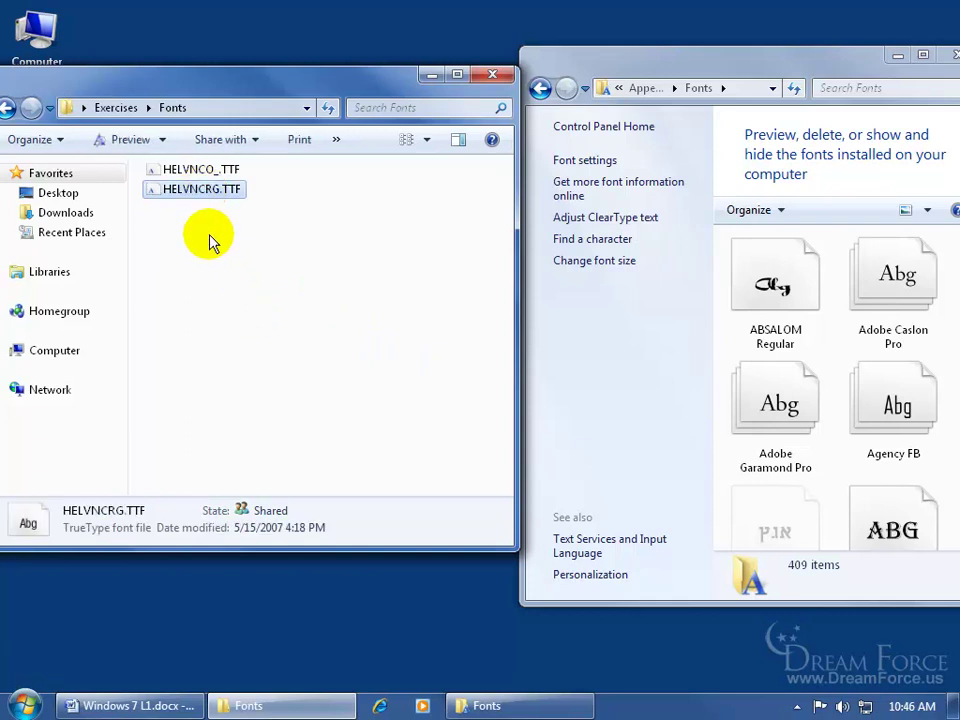
{"action": "left_click", "coordinate": [200, 170], "text": "ctrl"}
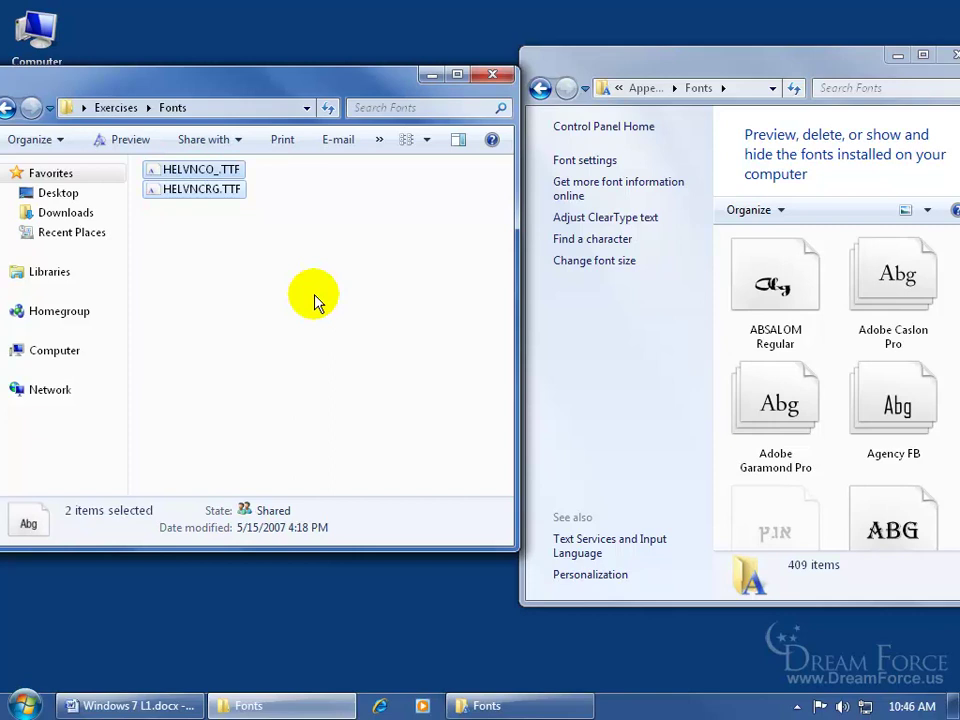
{"action": "left_click_drag", "start_coordinate": [205, 189], "coordinate": [836, 346]}
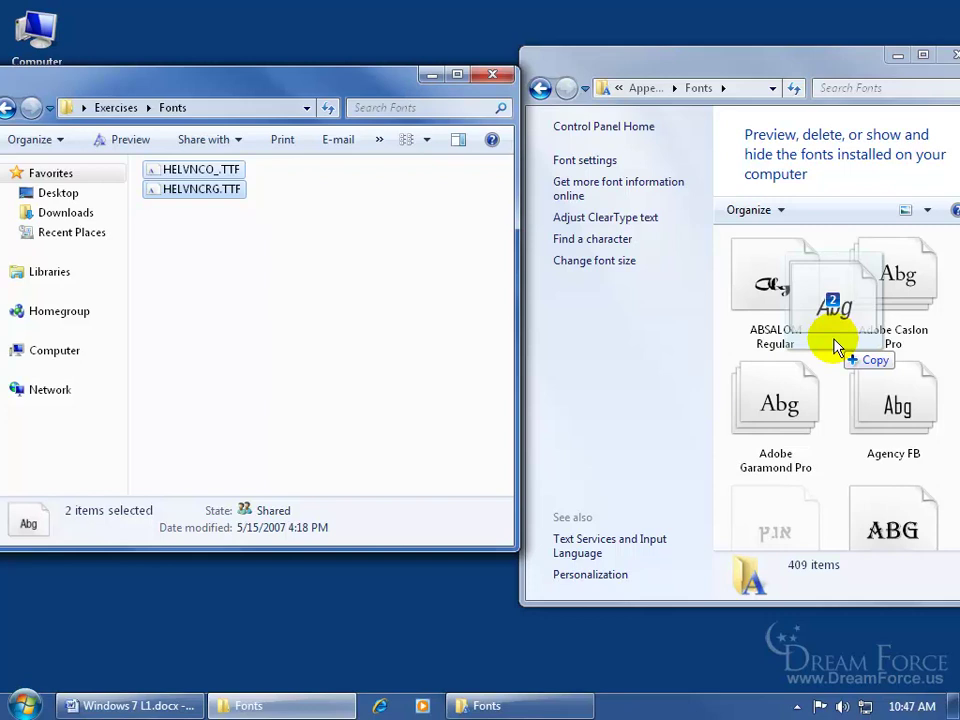
{"action": "left_click_drag", "start_coordinate": [836, 346], "coordinate": [832, 344]}
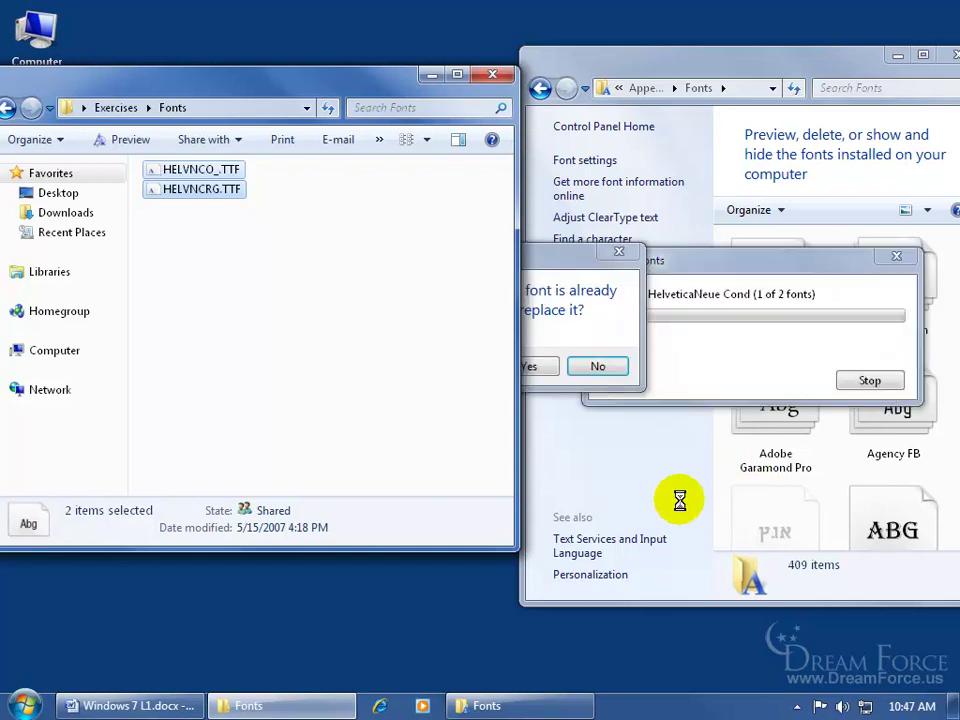
{"action": "left_click", "coordinate": [538, 262]}
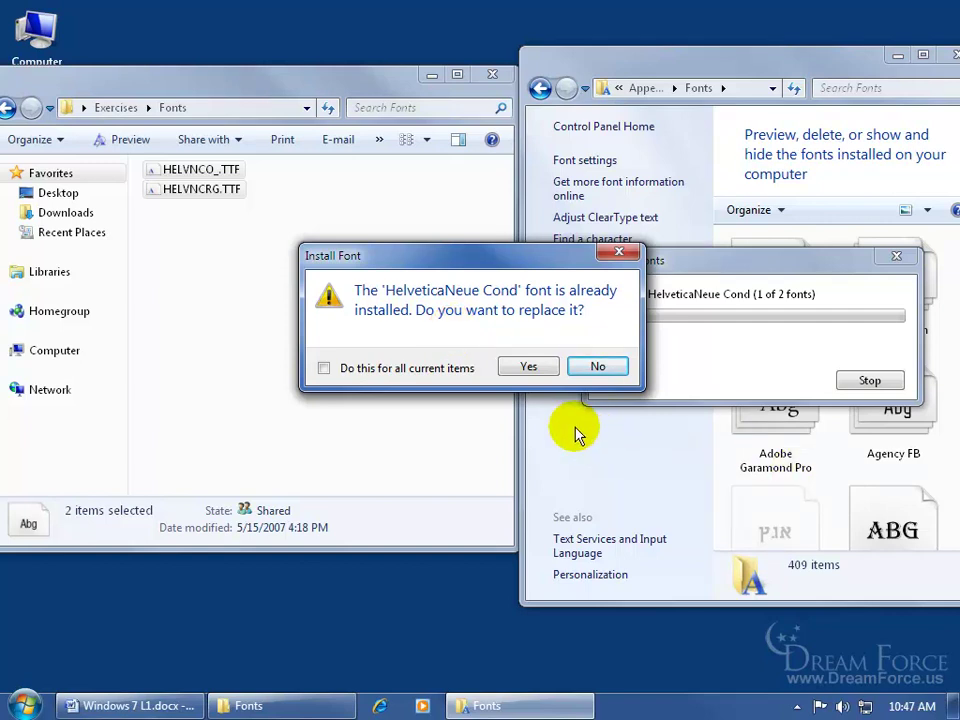
{"action": "left_click", "coordinate": [598, 366]}
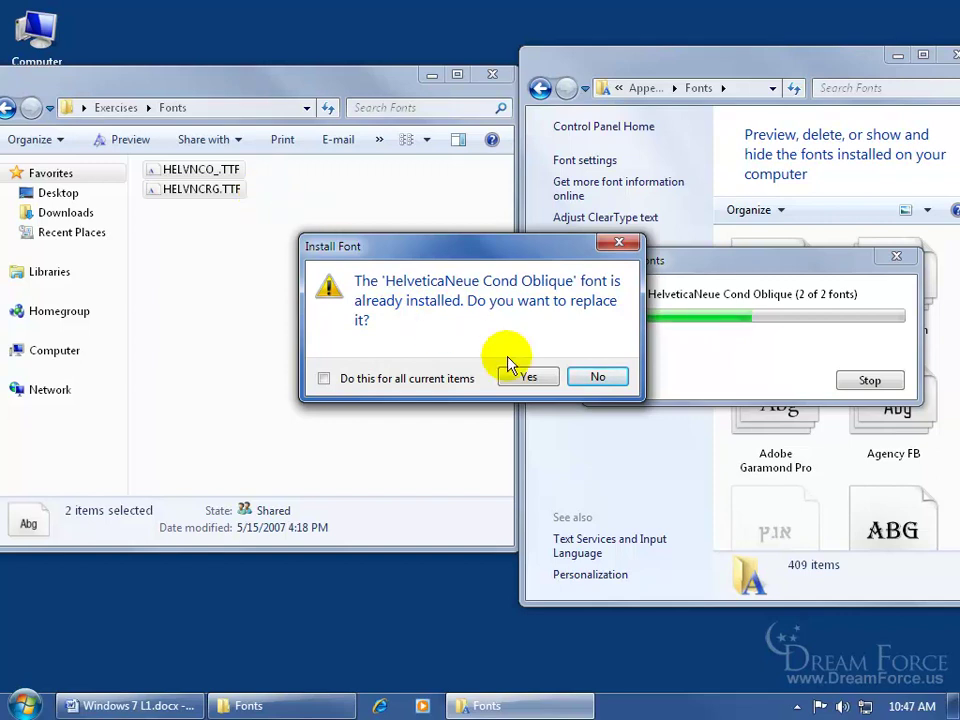
{"action": "left_click", "coordinate": [591, 380]}
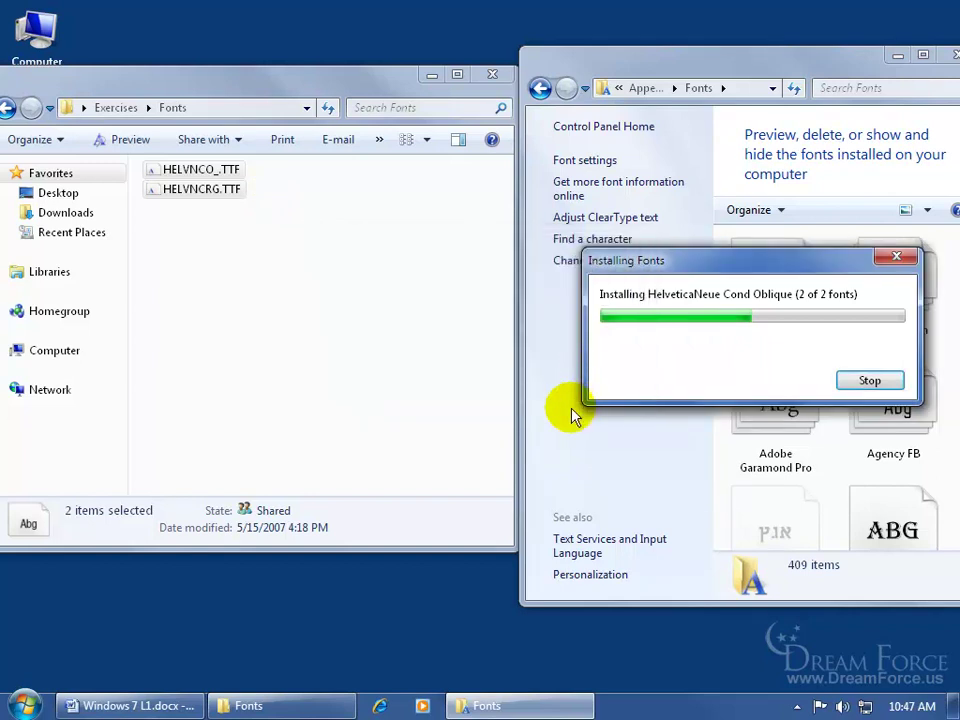